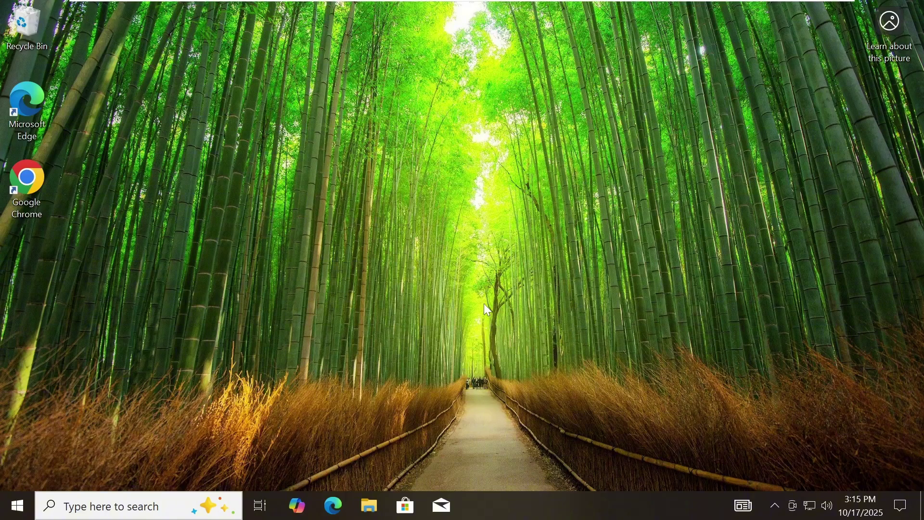
In Language settings, keep English (United States) as the Windows display language.
click(23, 496)
click(18, 438)
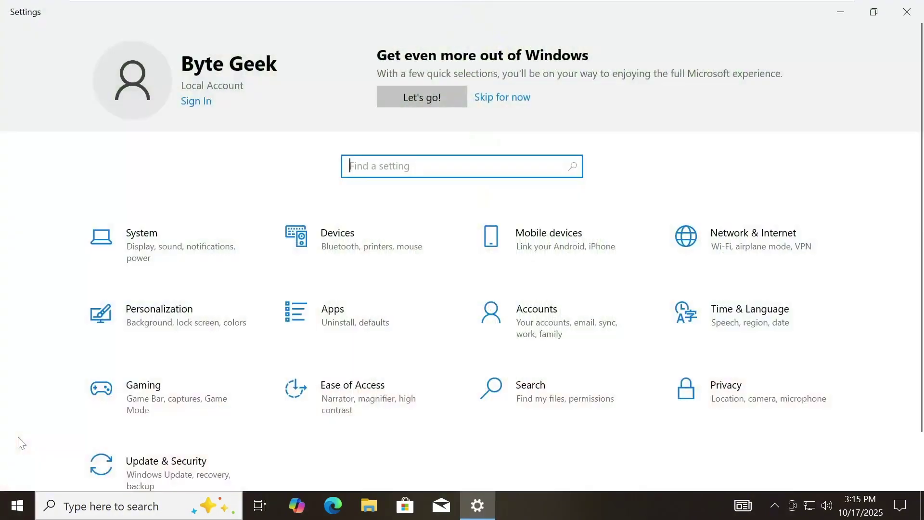
click(745, 323)
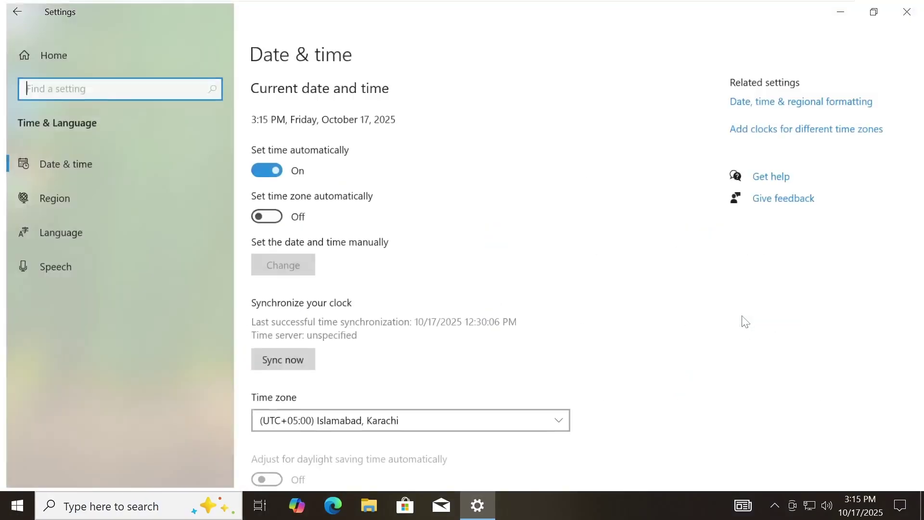
click(123, 238)
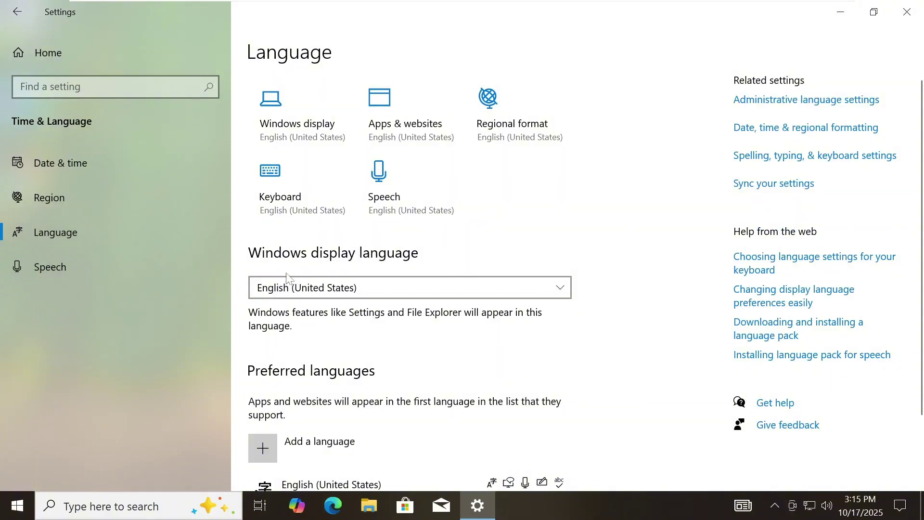
click(282, 289)
click(311, 286)
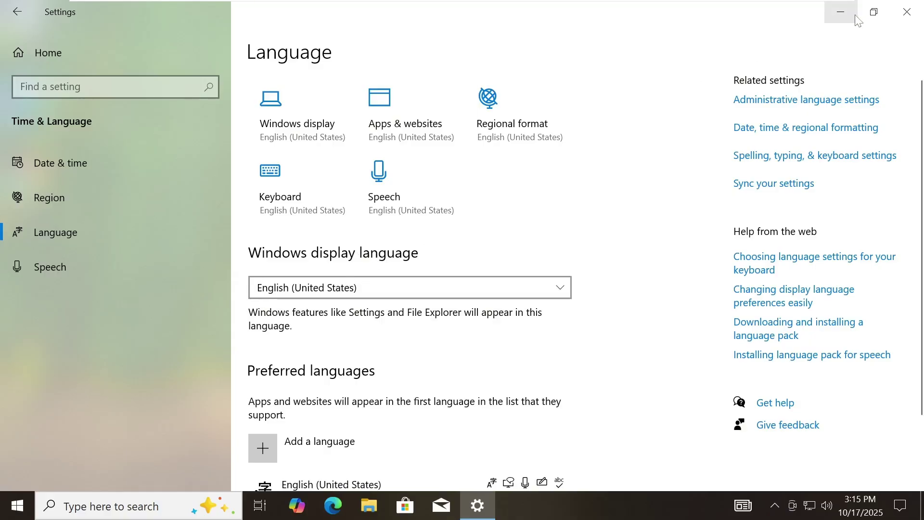
click(907, 12)
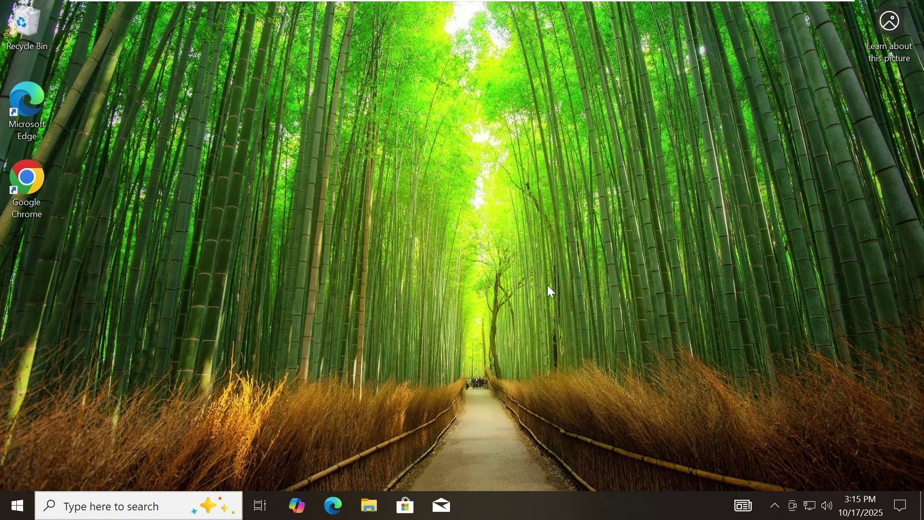
Run dism /online /get-intl in an administrator Command Prompt to check the system language.
click(111, 506)
text(cmd)
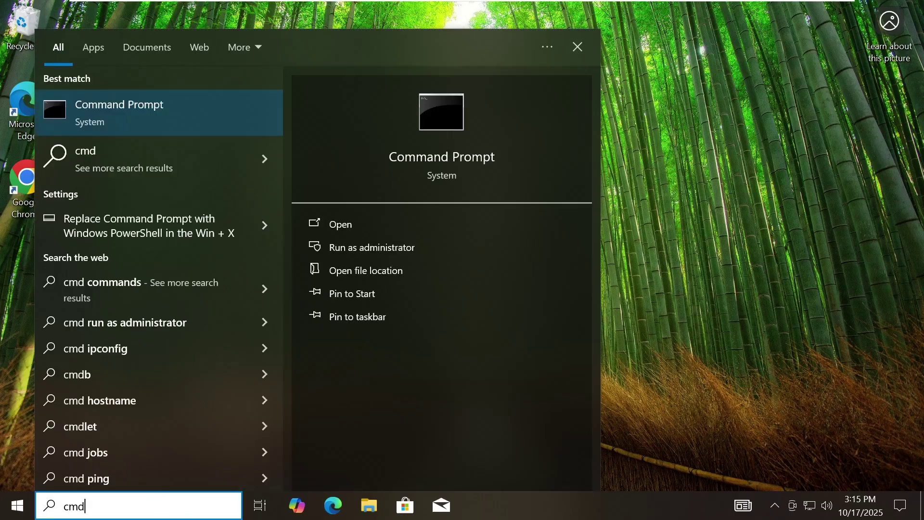
right_click(192, 105)
click(234, 115)
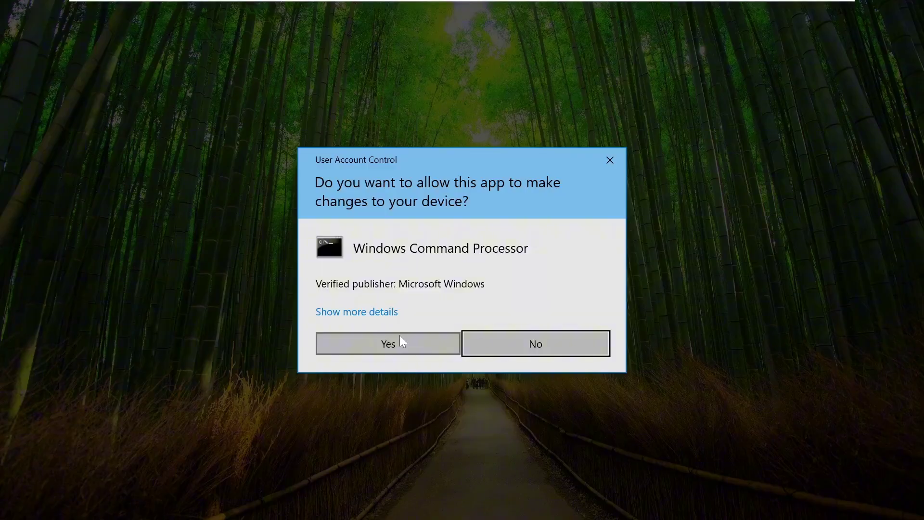
click(400, 341)
text(dism /online /get-intl)
key(Return)
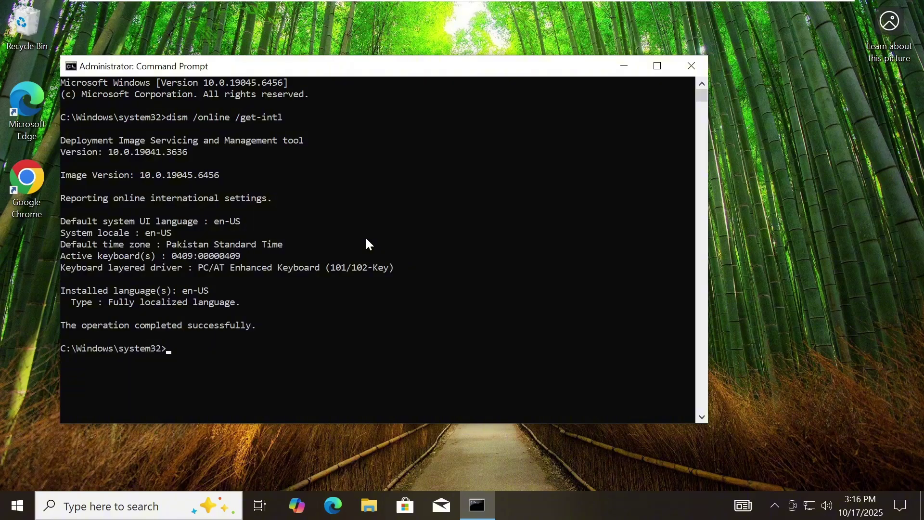
Highlight the system language line in the dism output, then close Command Prompt.
click(79, 233)
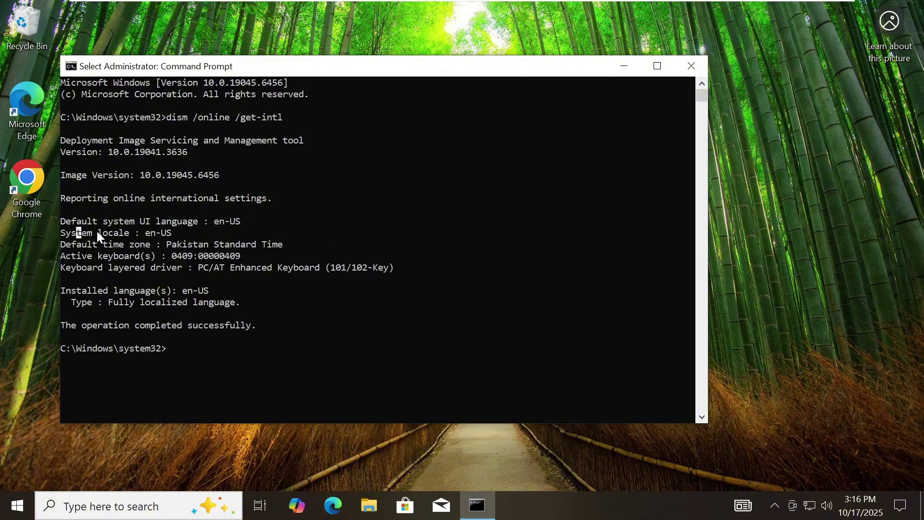
drag(170, 234, 247, 226)
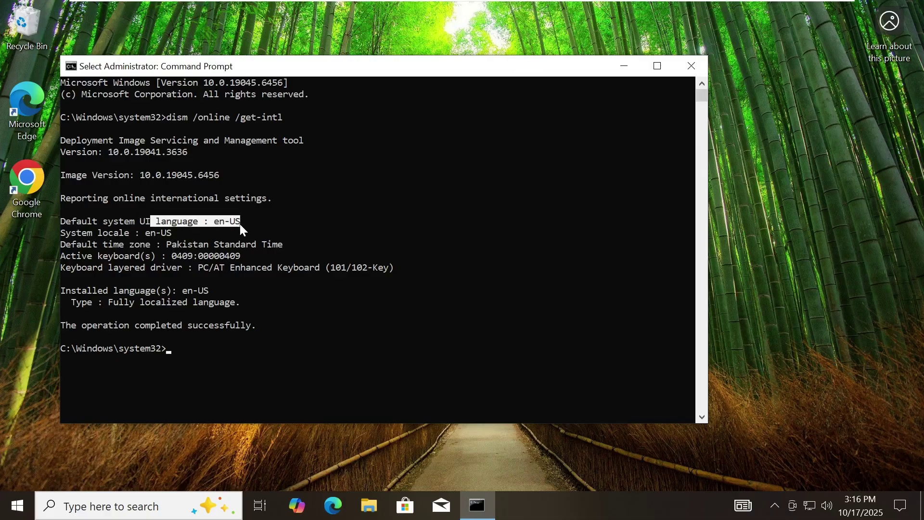
click(240, 224)
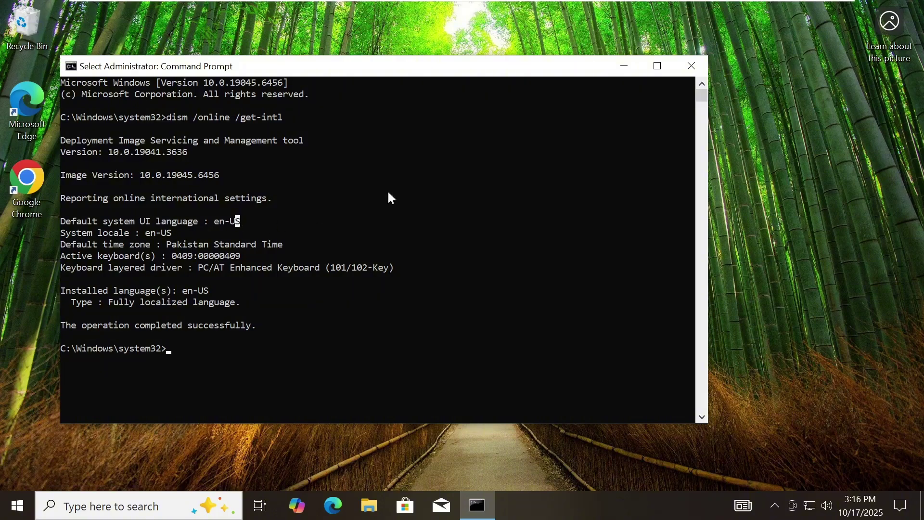
click(692, 66)
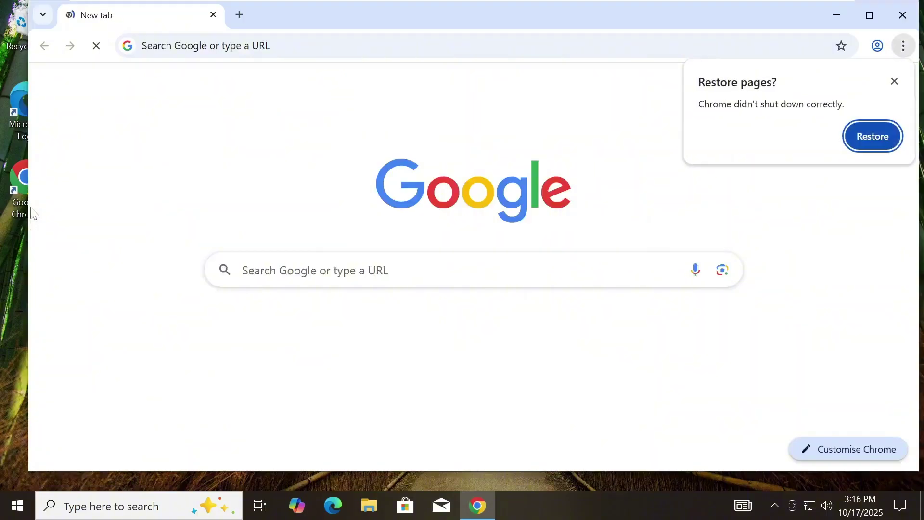
Dismiss Chrome's restore prompt, search 'windows 11 iso download' and open Microsoft's Download Windows 11 result.
click(894, 81)
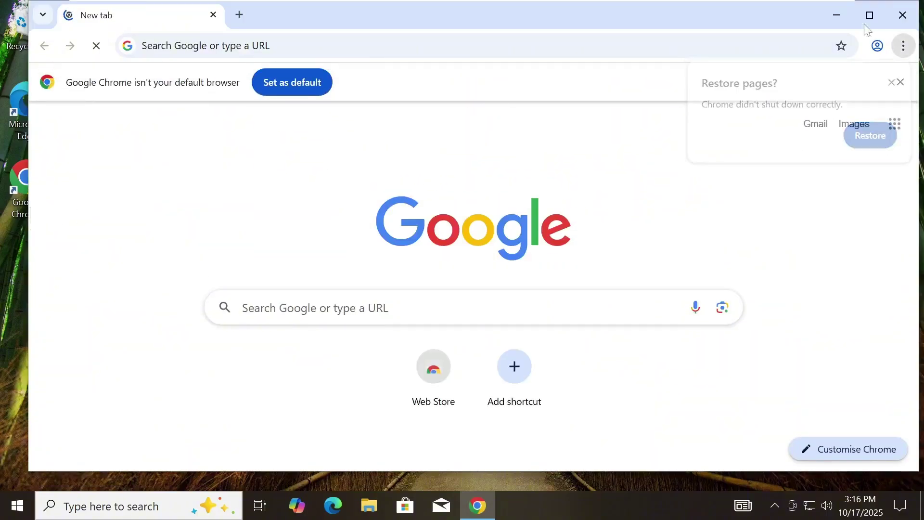
text(windows )
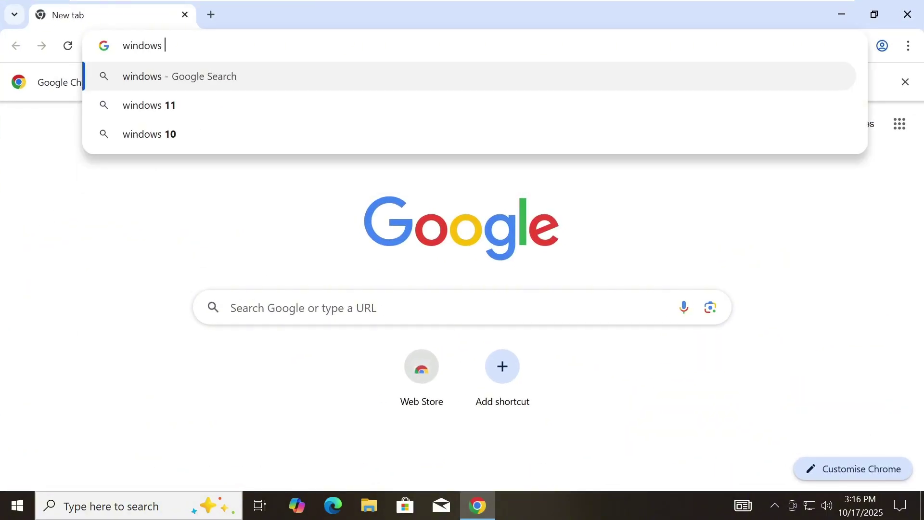
text(11 iso download)
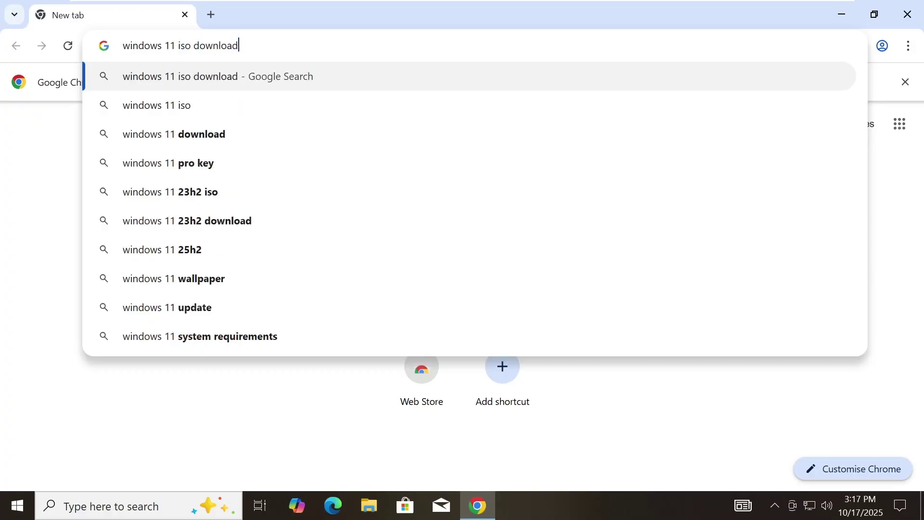
key(Return)
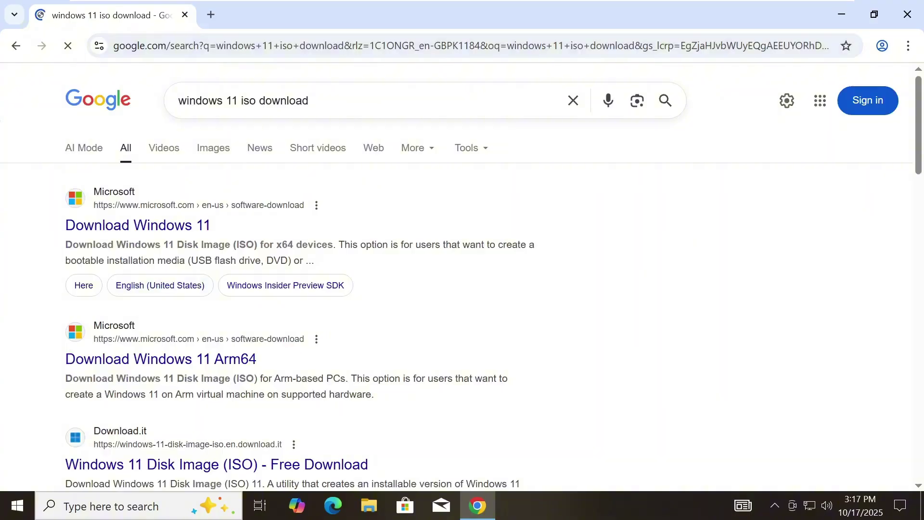
click(133, 227)
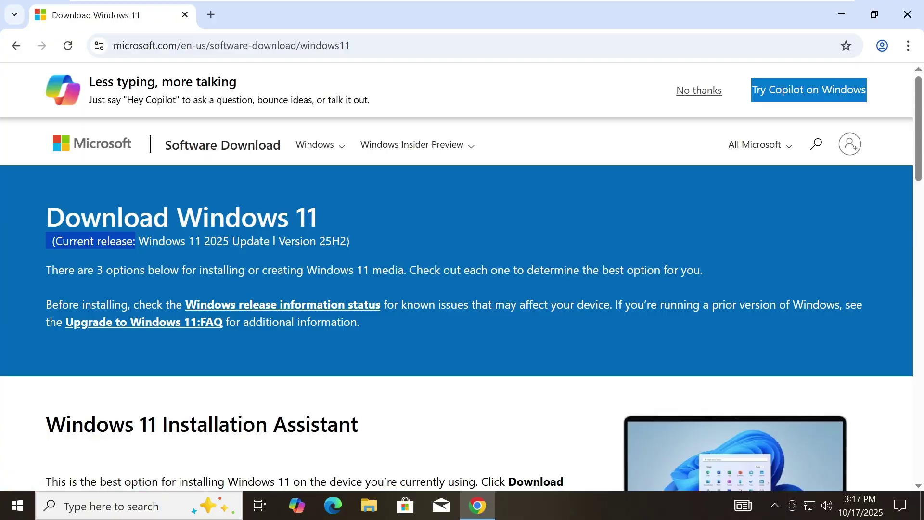
Select Windows 11 (multi-edition ISO for x64 devices) under Disk Image (ISO) and confirm.
scroll(346, 241, down, 20)
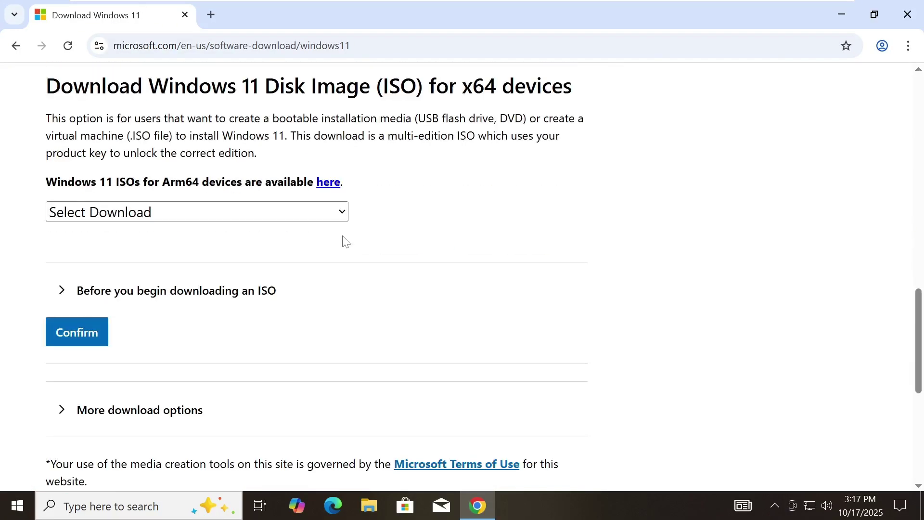
scroll(346, 241, up, 1)
drag(106, 158, 317, 157)
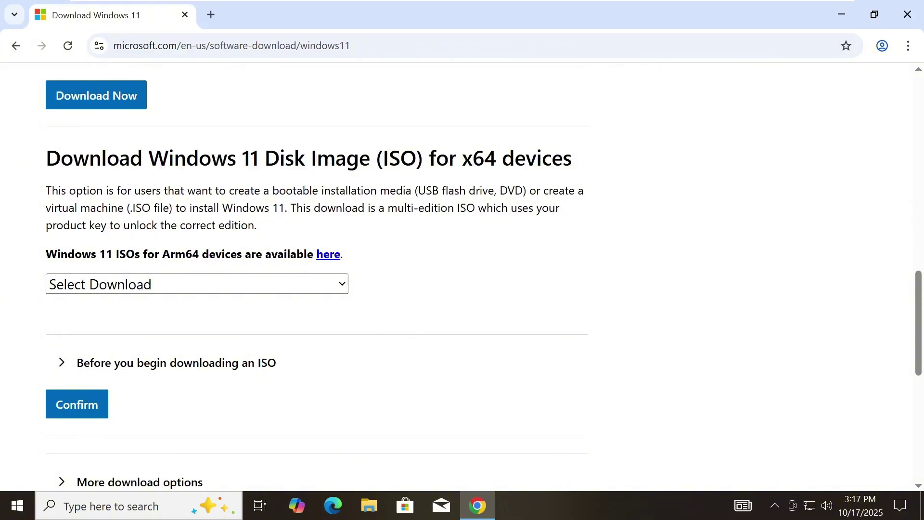
click(165, 289)
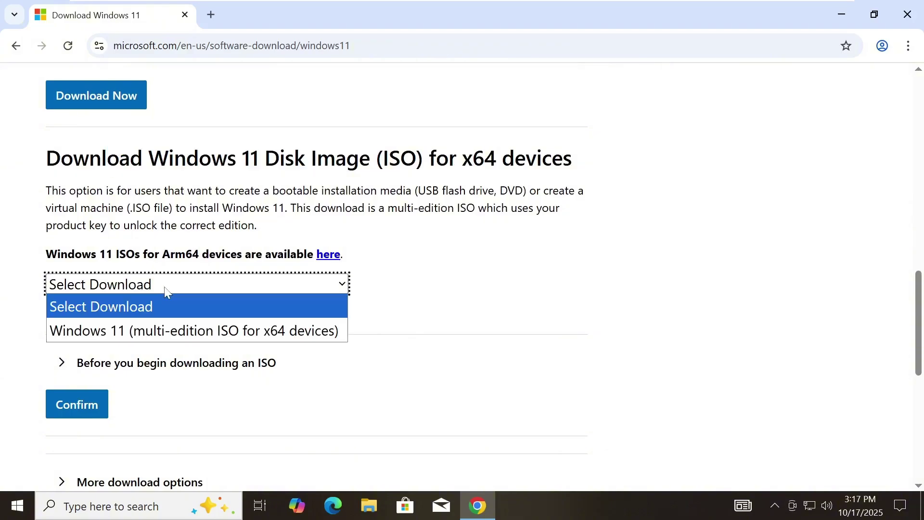
click(172, 320)
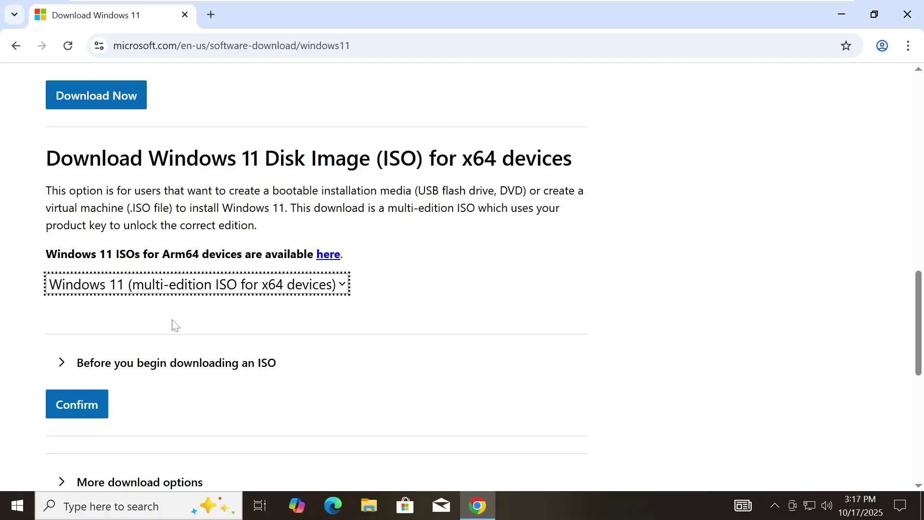
click(70, 409)
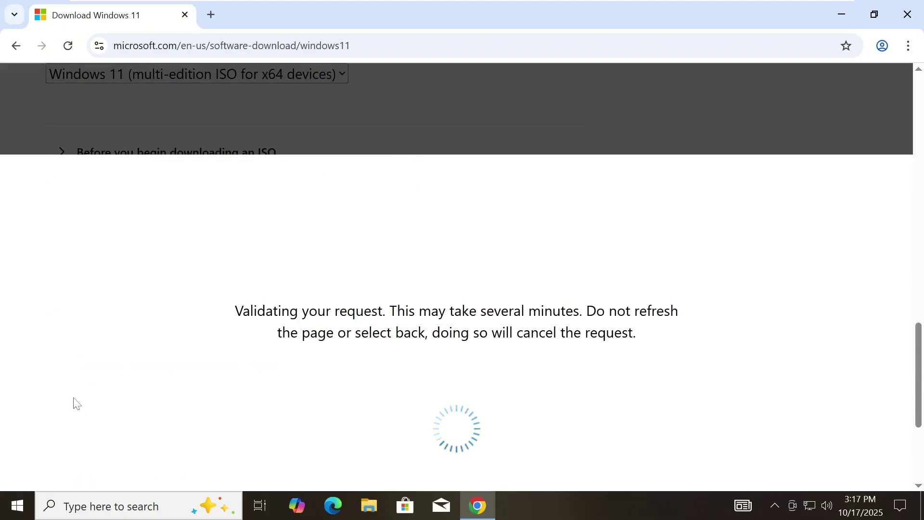
Choose English (United States) as the product language and confirm.
scroll(97, 347, down, 2)
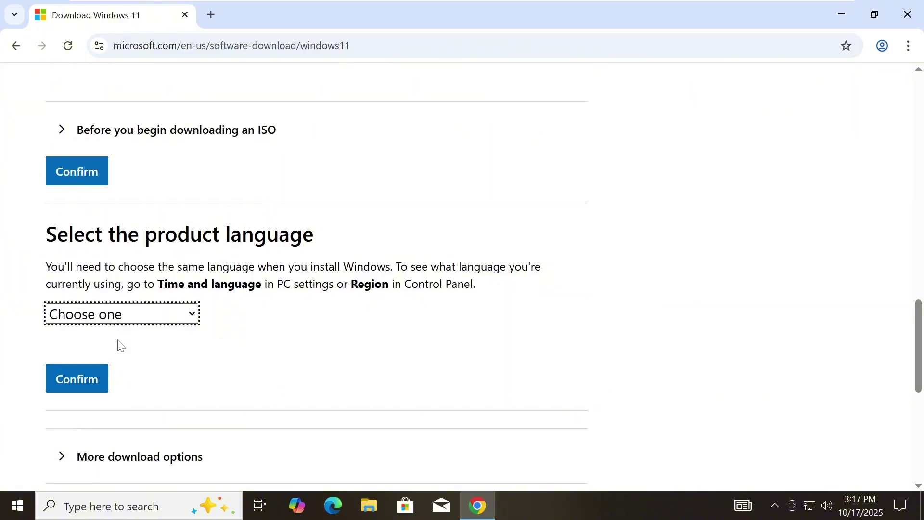
click(75, 271)
scroll(106, 190, down, 3)
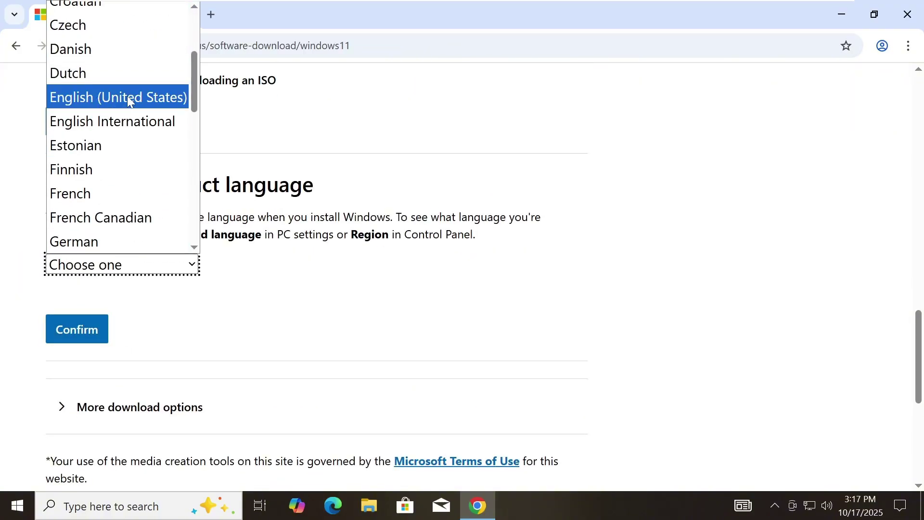
click(129, 99)
click(74, 325)
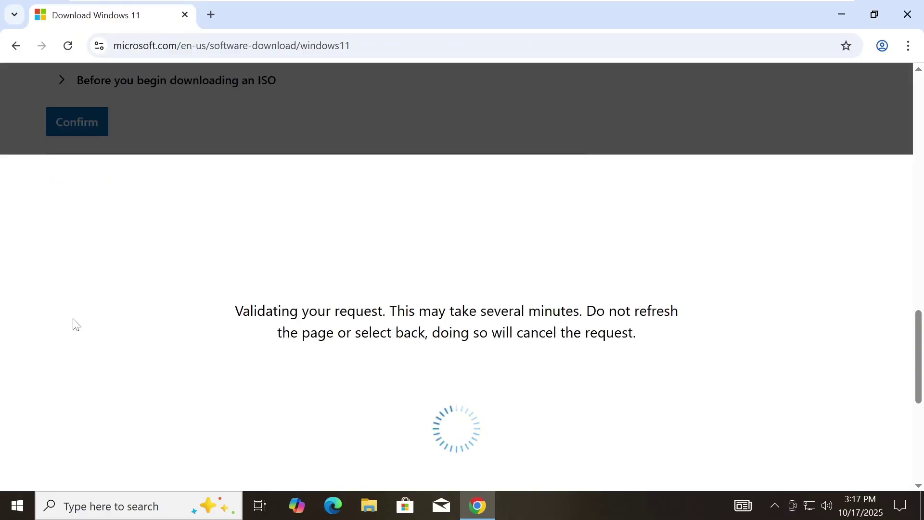
Start the 64-bit ISO download and check its progress in the downloads panel.
scroll(73, 322, down, 1)
scroll(97, 289, up, 2)
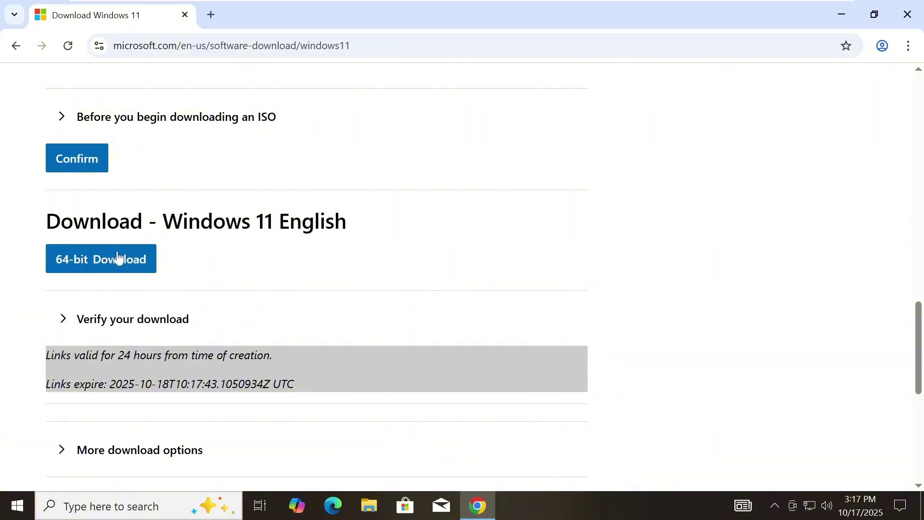
click(104, 259)
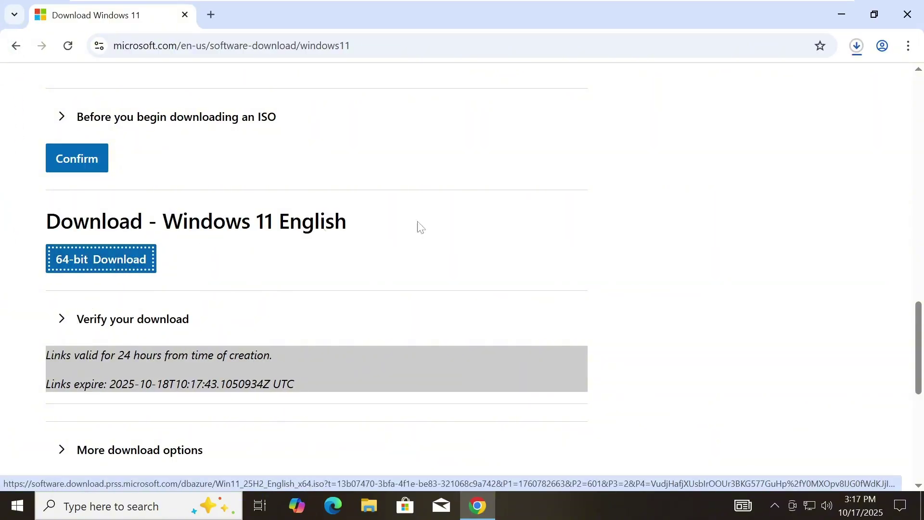
click(851, 46)
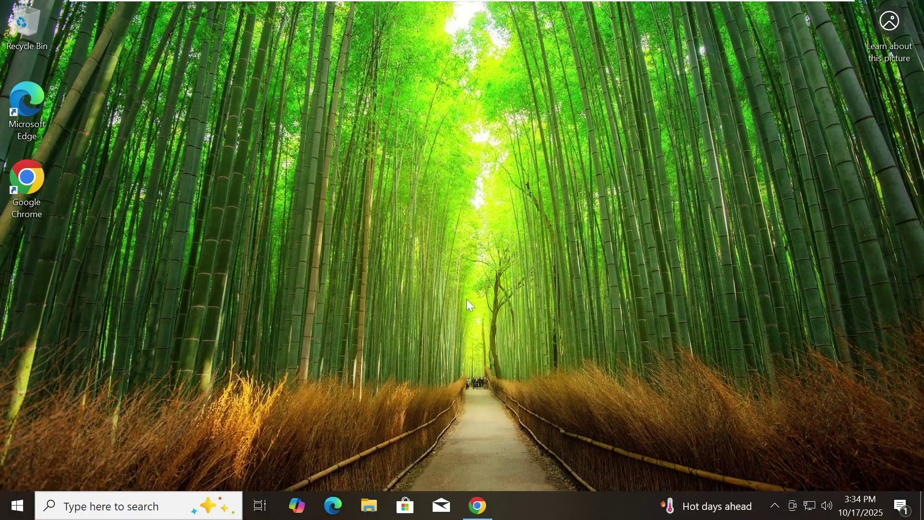
Mount the Win11_25H2_English_x64 ISO from Downloads as drive E: and select all its files.
click(369, 505)
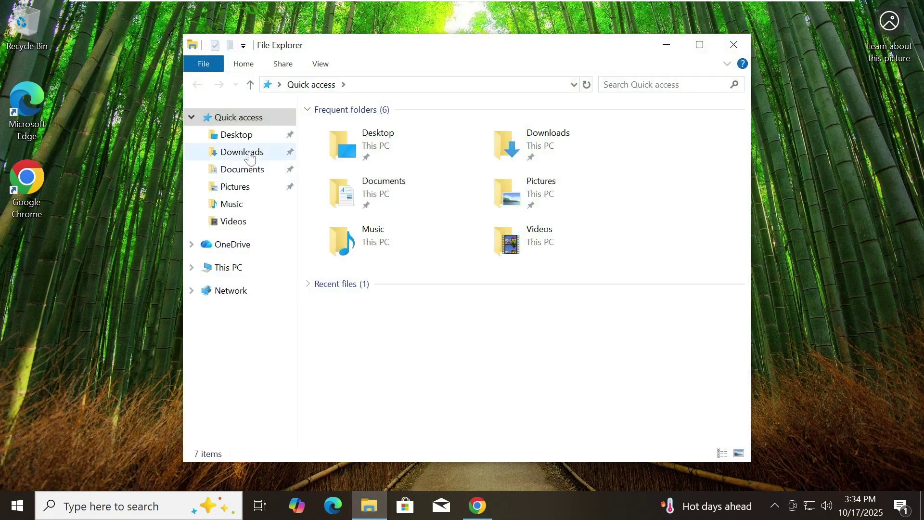
click(242, 152)
click(329, 150)
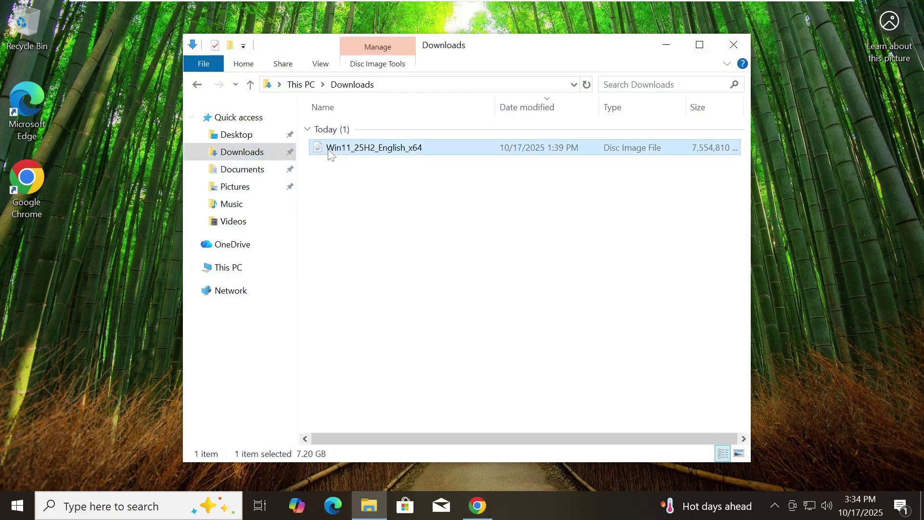
right_click(329, 153)
click(357, 160)
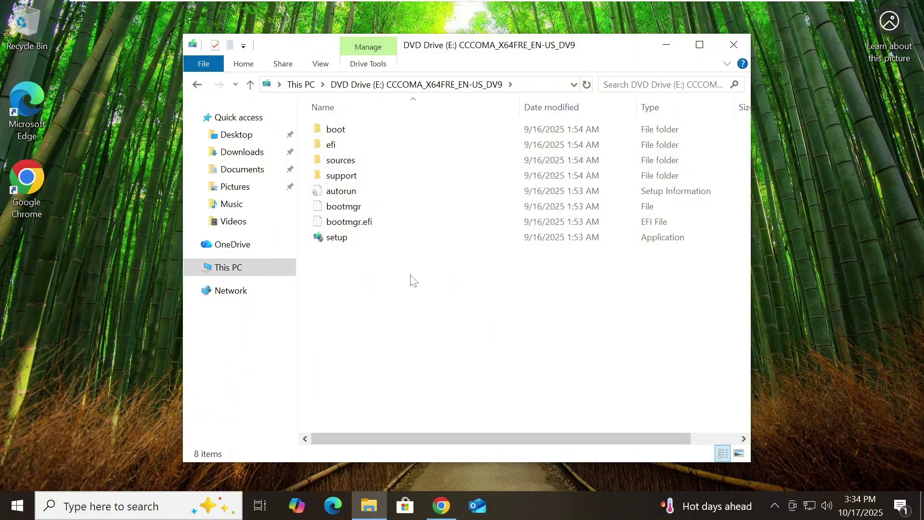
drag(413, 278, 364, 116)
Copy all setup files from DVD Drive (E:) and open Local Disk (C:).
right_click(371, 125)
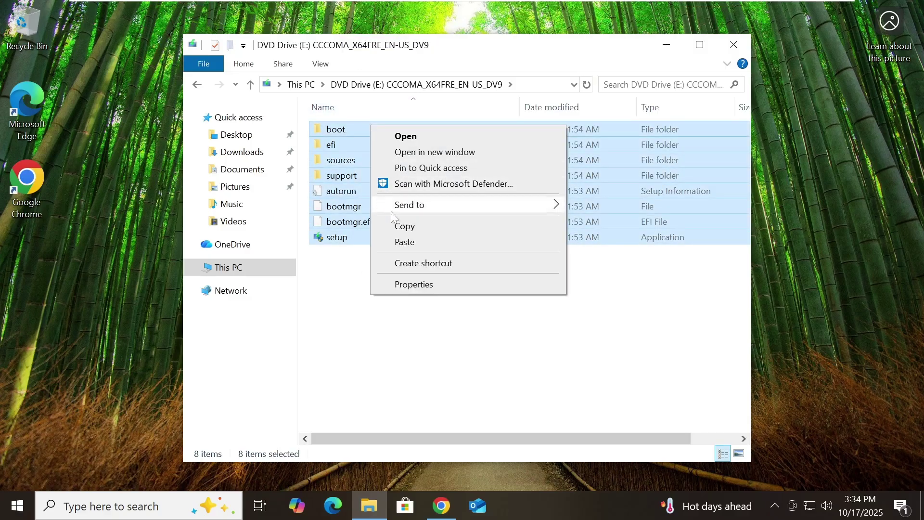
click(403, 229)
click(223, 269)
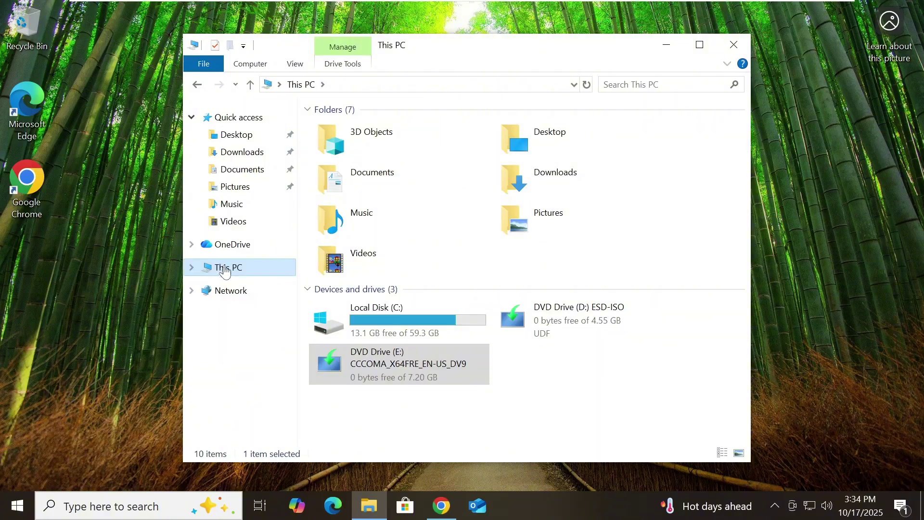
double_click(363, 314)
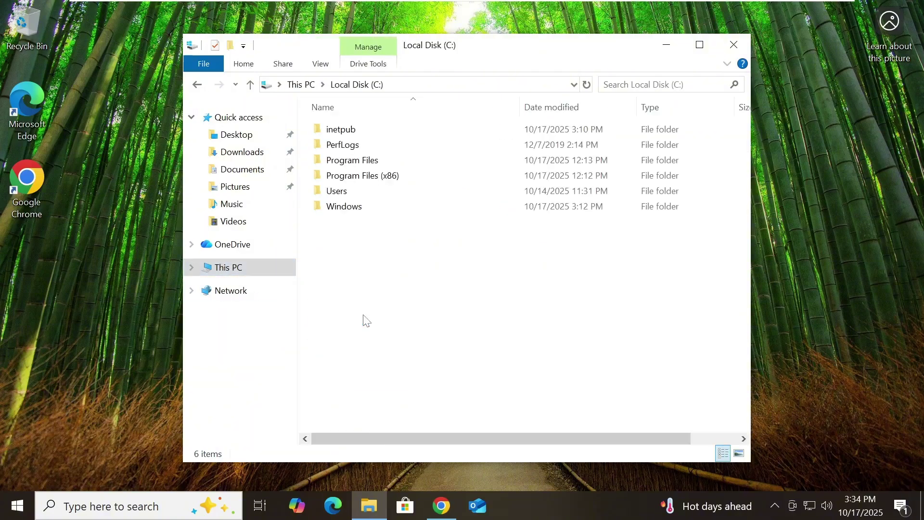
Create a 'Window 11' folder on C:, paste the setup files into it, and select its path.
right_click(355, 267)
mouse_move(413, 400)
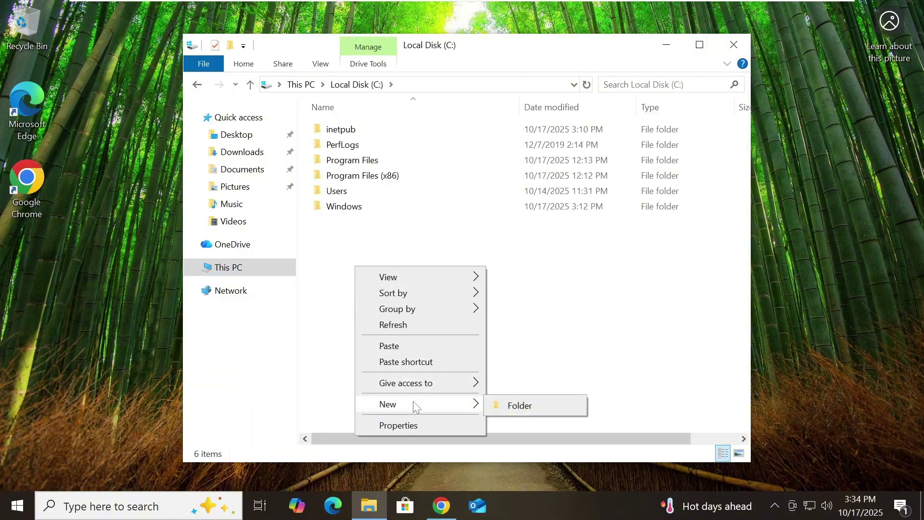
click(534, 406)
text(Window 11)
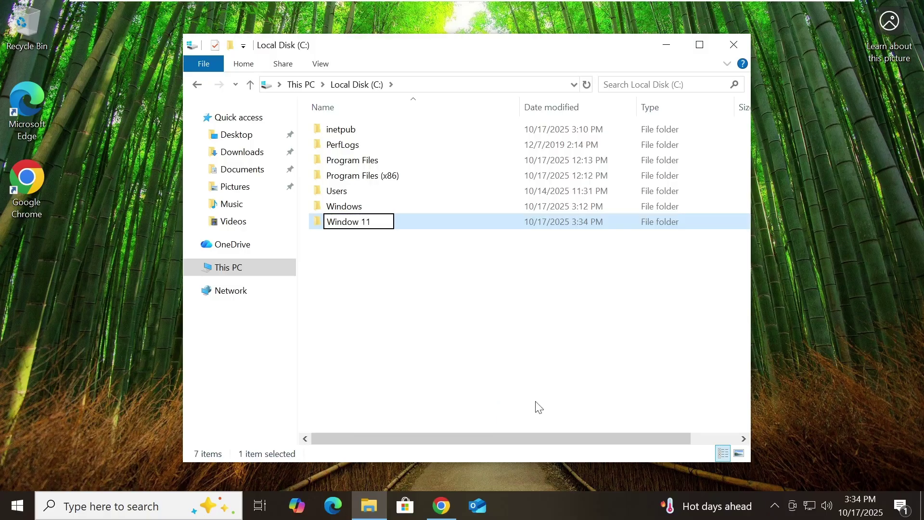
key(Return)
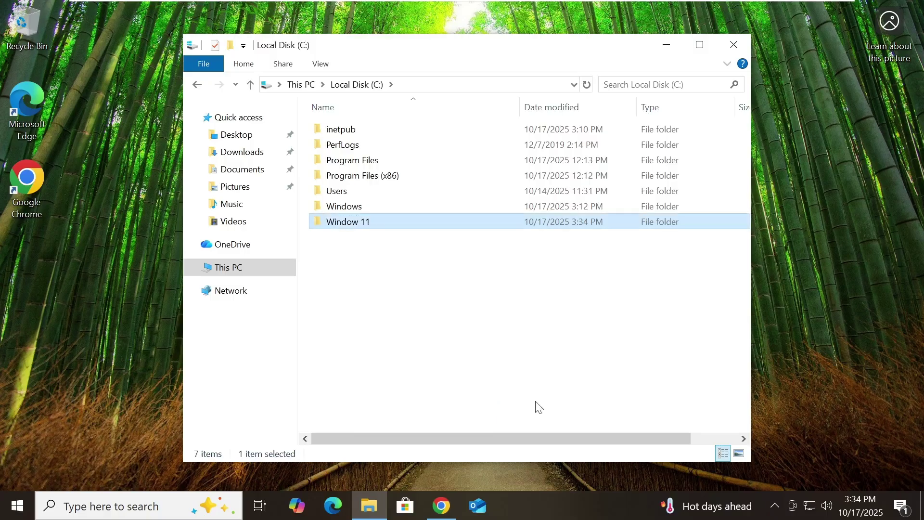
key(Return)
right_click(502, 251)
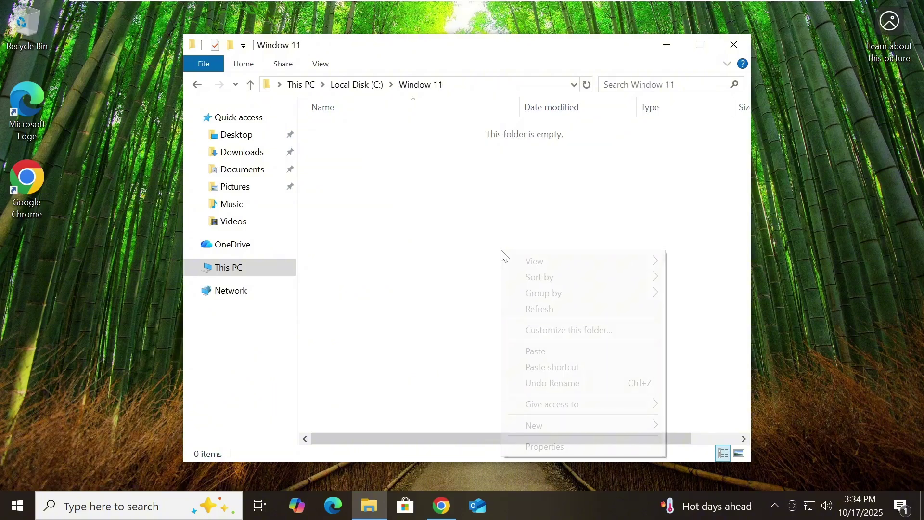
click(534, 352)
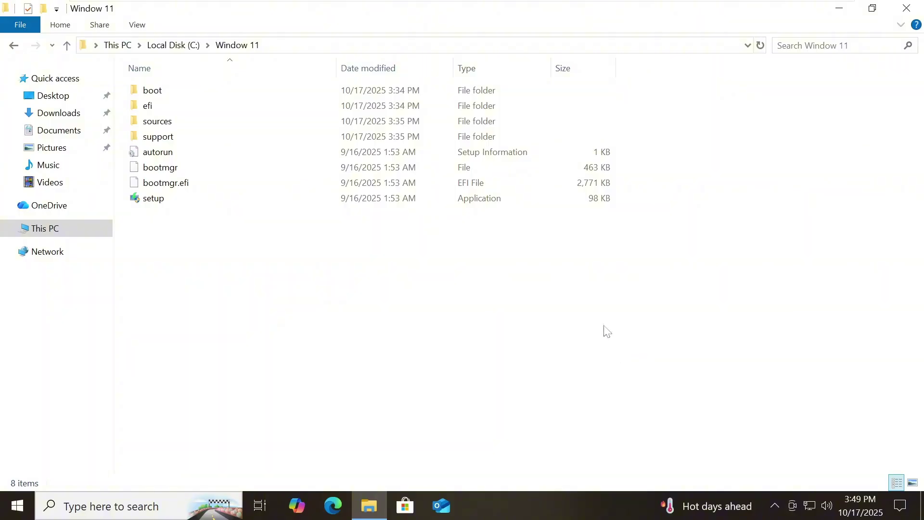
click(352, 52)
Launch Command Prompt as administrator from Windows search.
click(212, 505)
text(cmd)
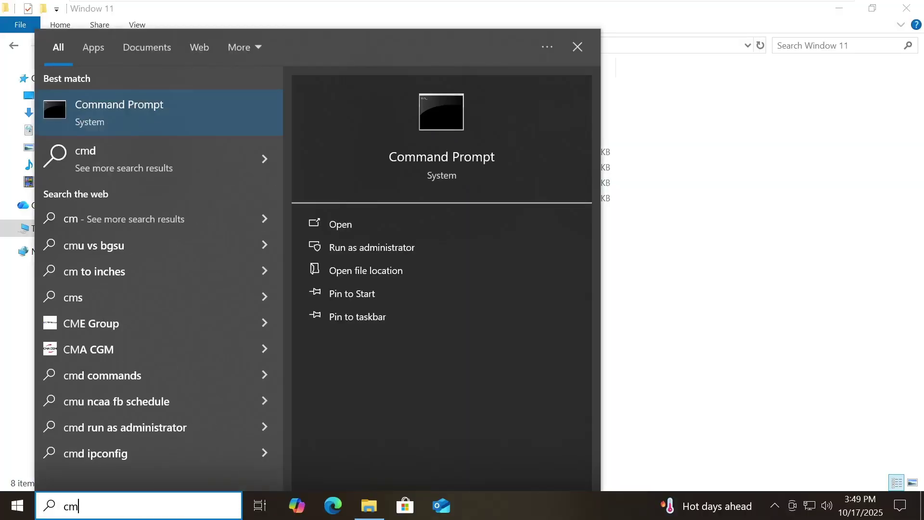
right_click(173, 126)
click(238, 128)
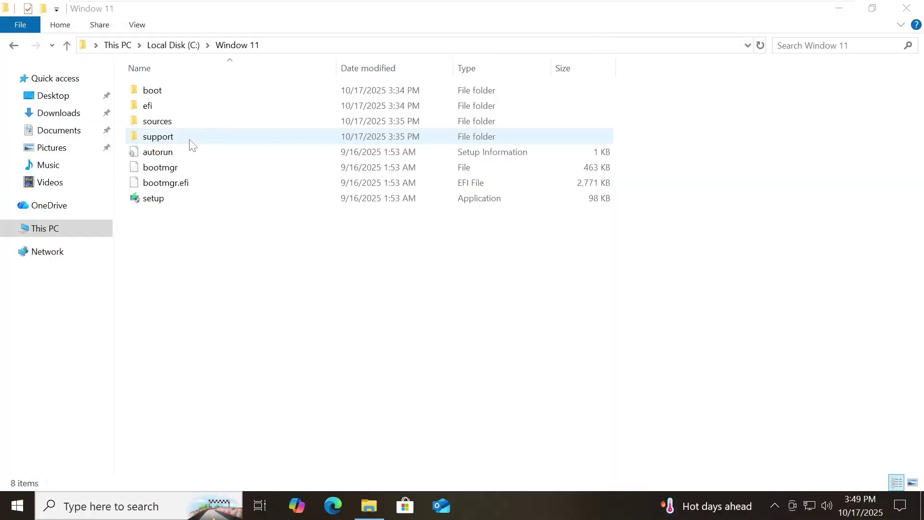
click(384, 348)
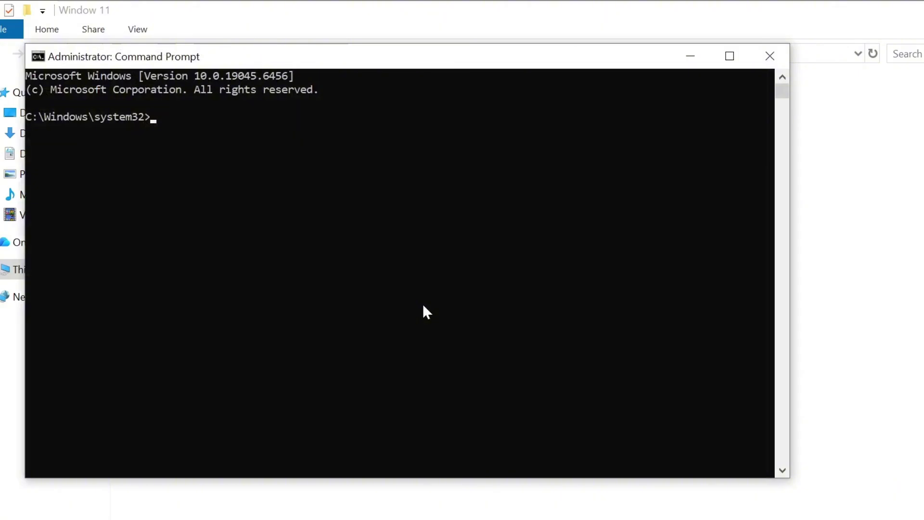
Change to C:\Window 11 and run setup.exe /product server.
text(cd)
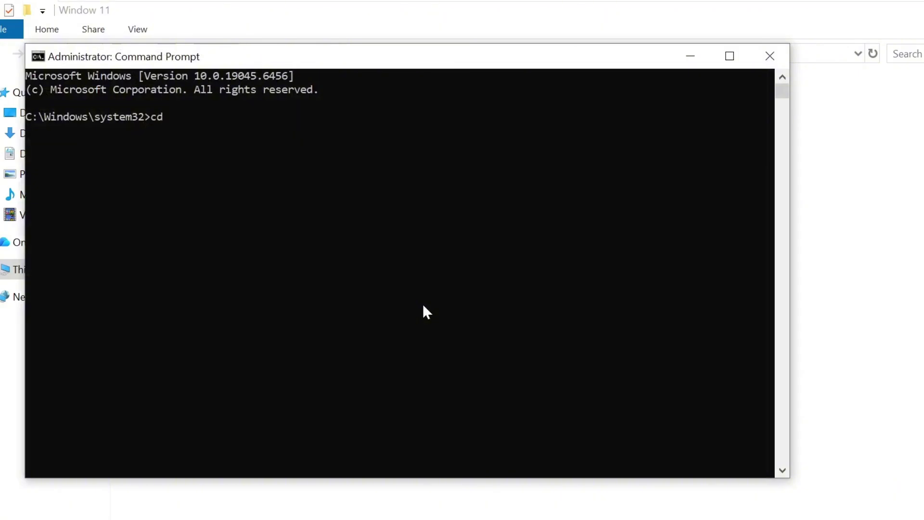
key(ctrl+v)
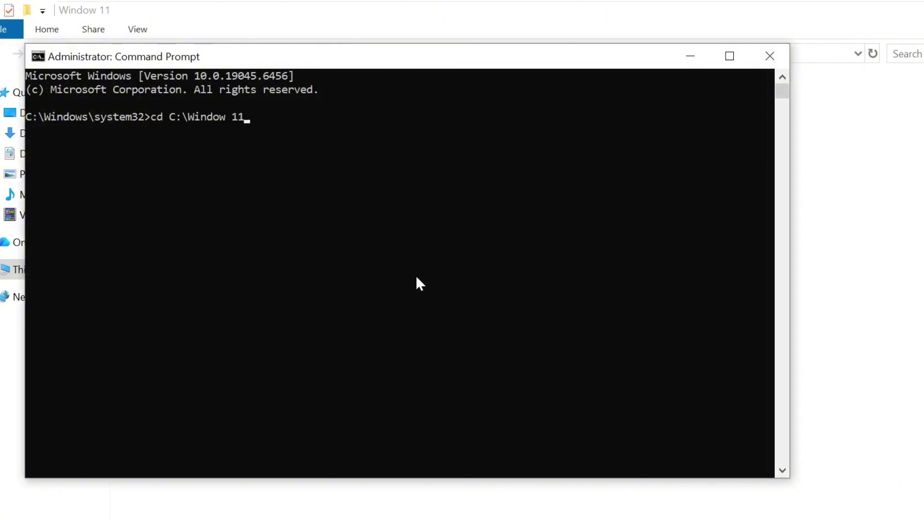
key(Return)
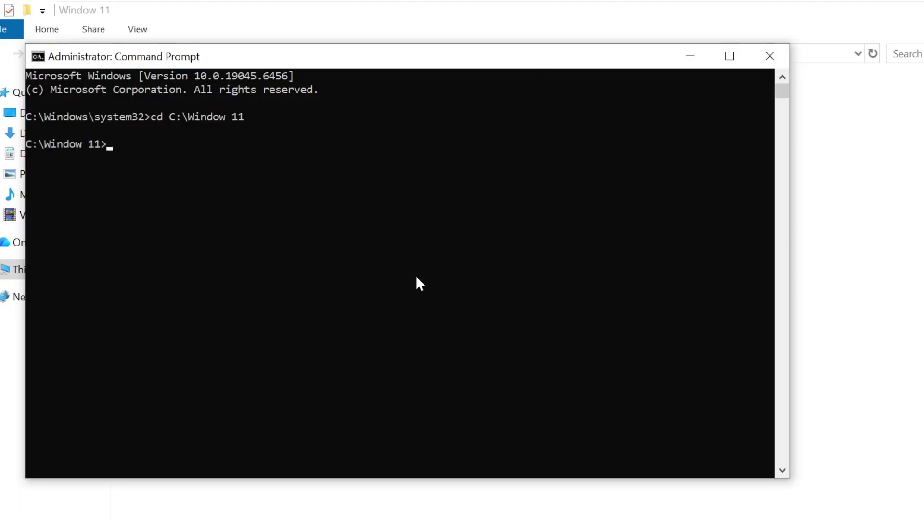
text(setup.exe /)
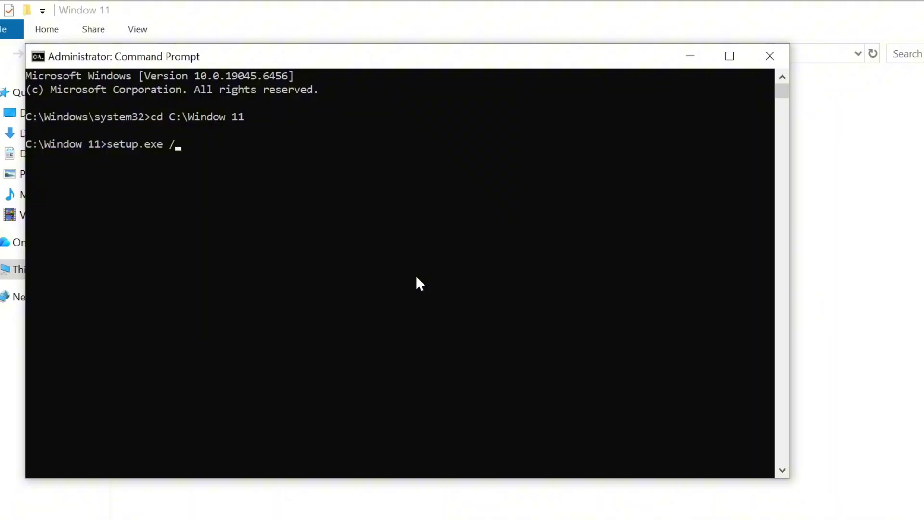
text(product server)
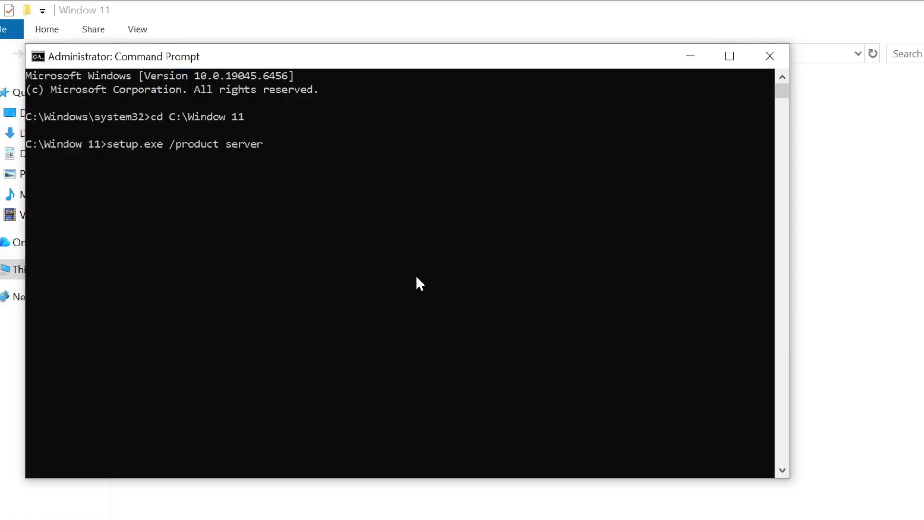
key(Return)
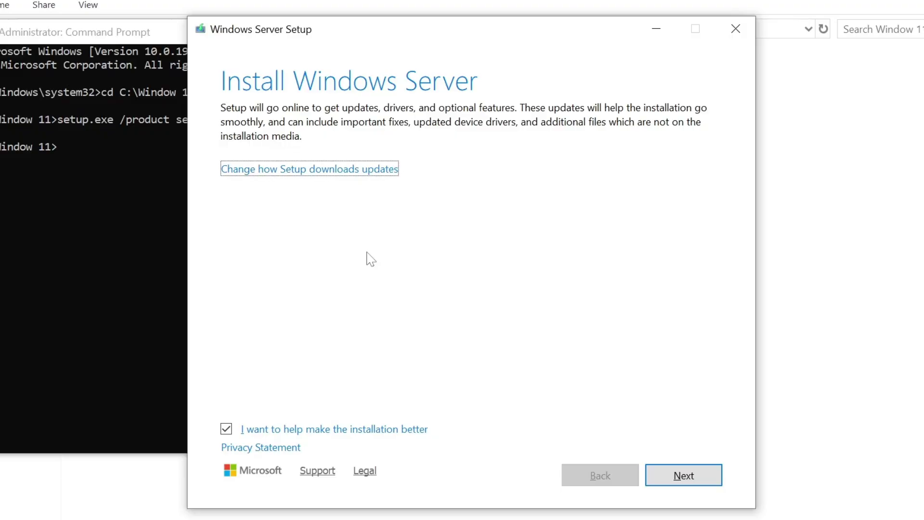
Continue past the Install Windows Server screen and accept the license terms.
click(690, 477)
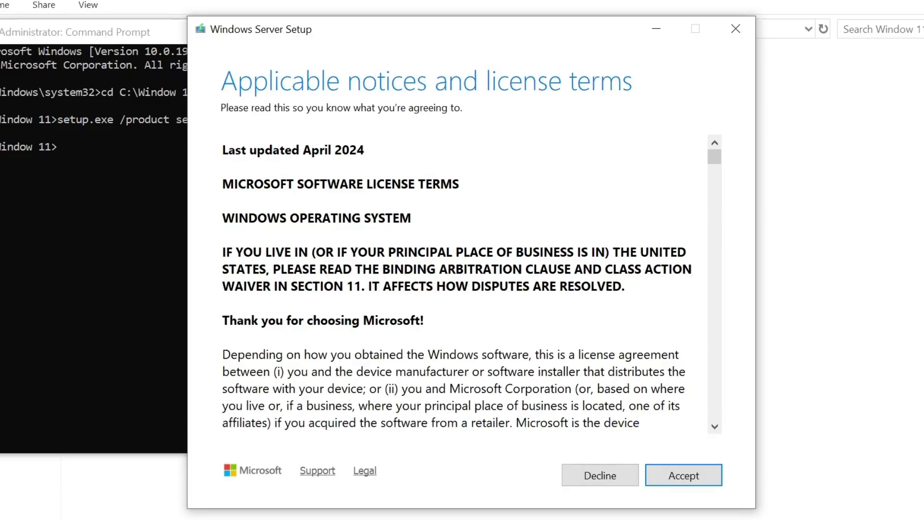
click(662, 466)
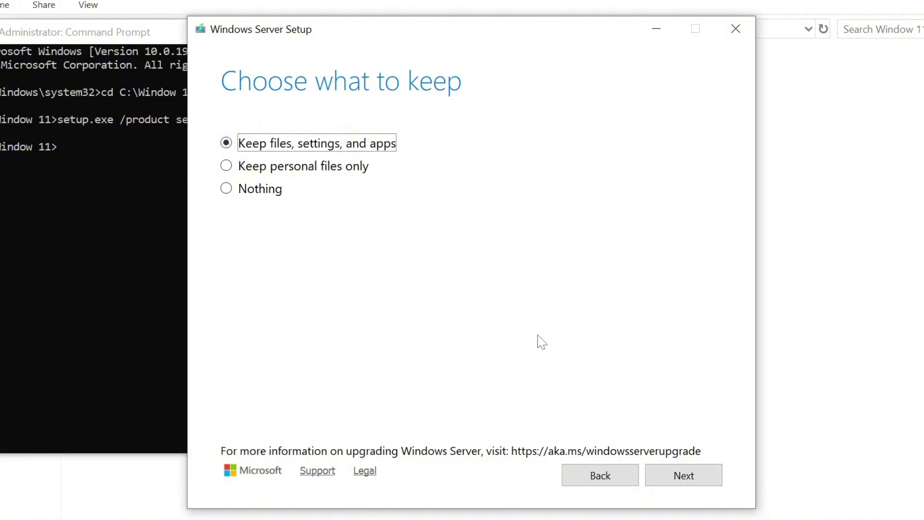
Keep files, settings, and apps, and start the Windows 11 Pro installation.
click(683, 479)
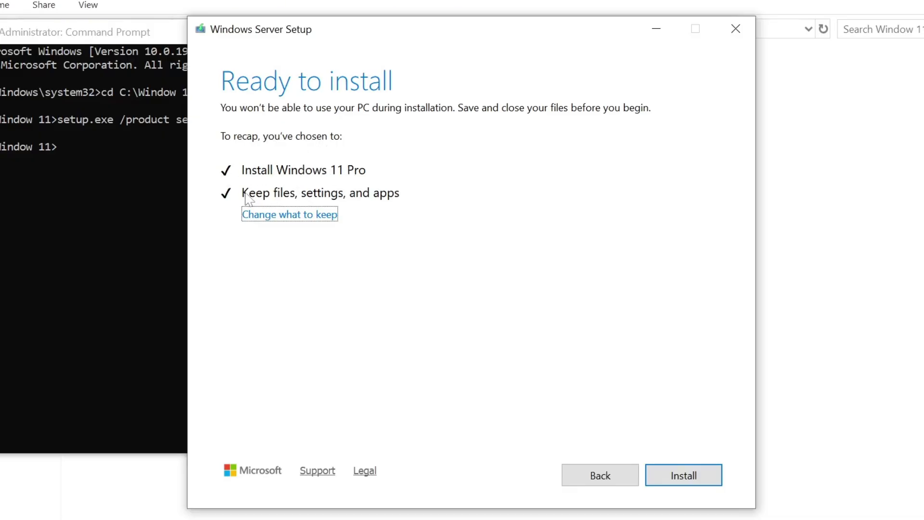
click(684, 477)
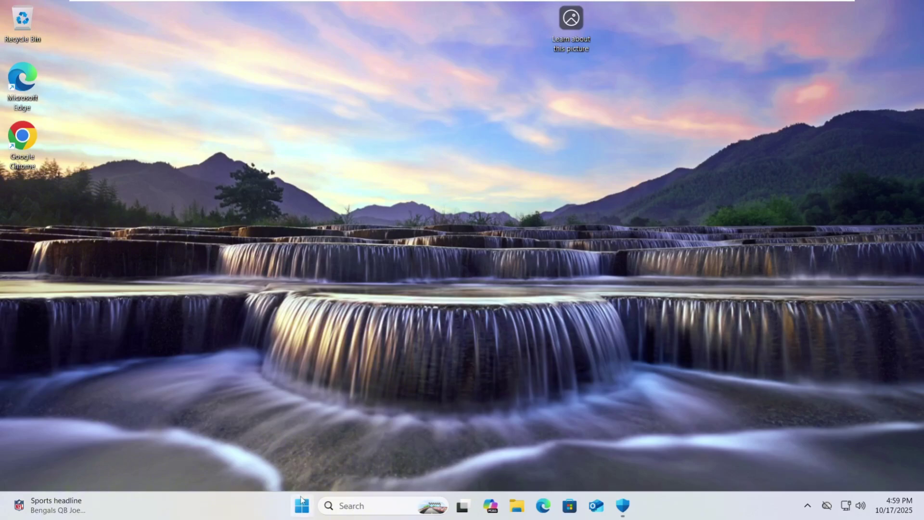
Run winver to confirm Windows 11 version 25H2, OS Build 26200.6899.
click(302, 510)
text(winver)
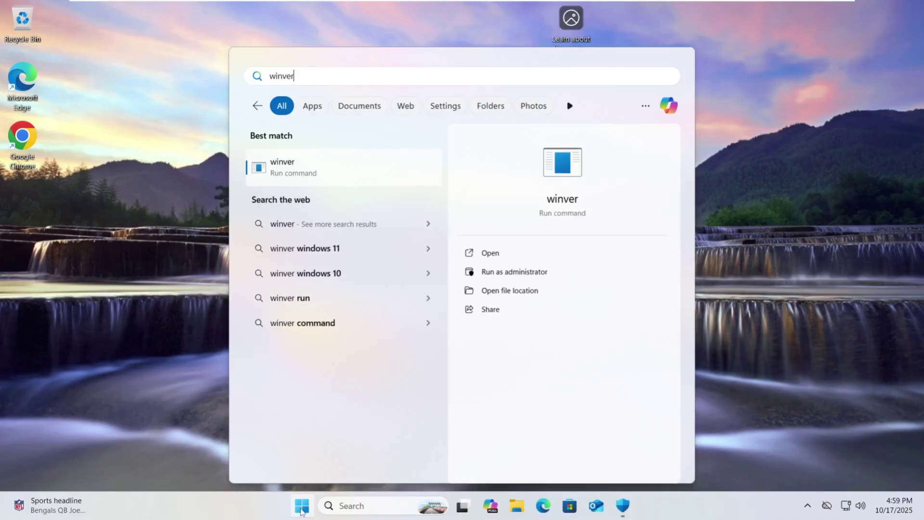
click(322, 180)
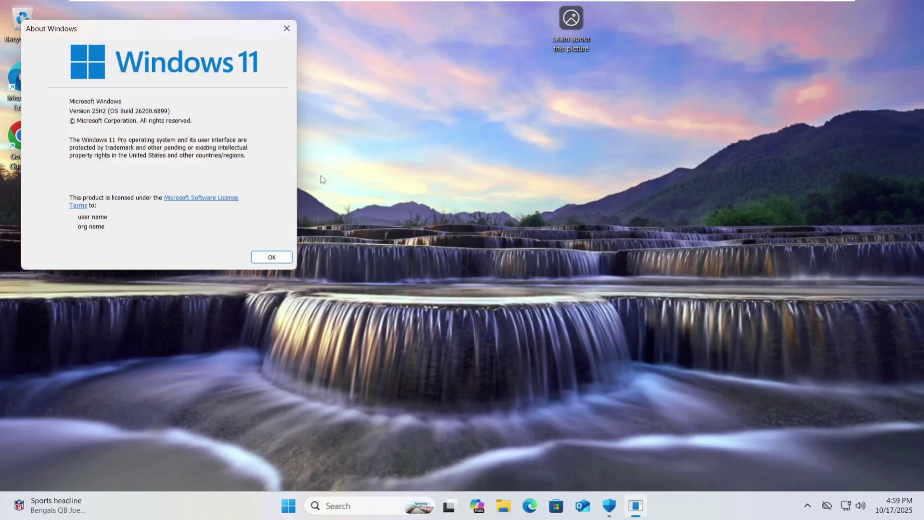
Close About Windows, permanently delete C:\Window 11 with Shift+Delete, and close File Explorer.
click(287, 28)
click(515, 510)
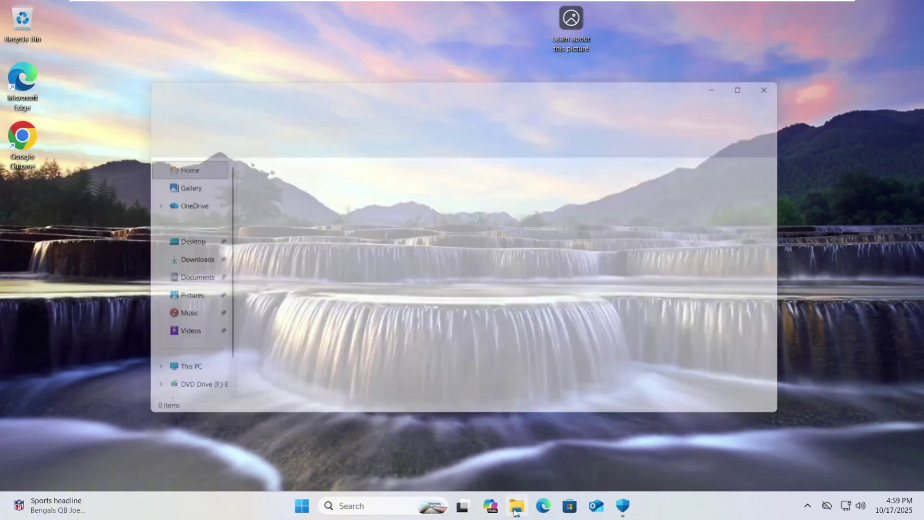
click(177, 377)
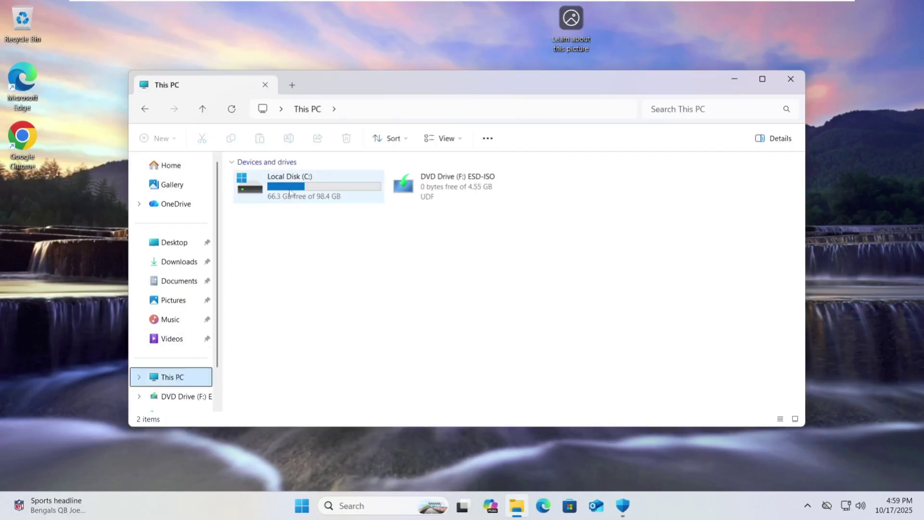
double_click(289, 193)
click(273, 273)
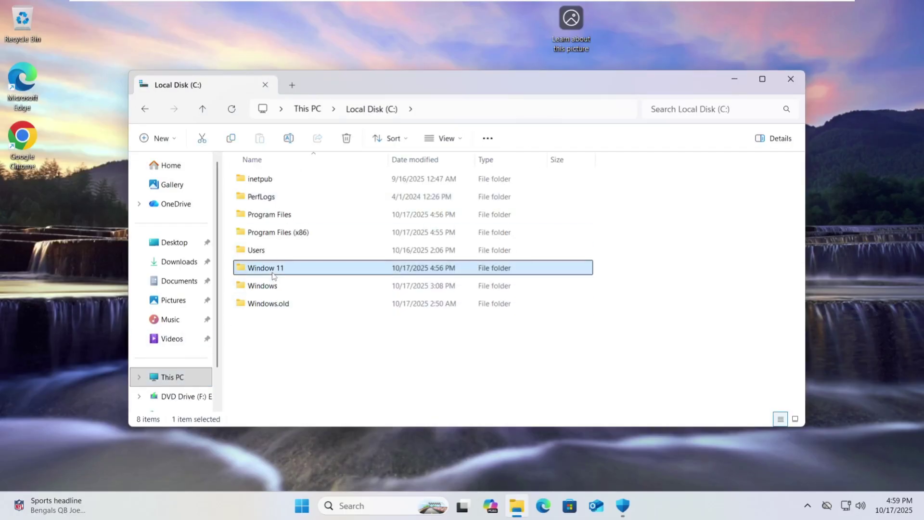
key(shift+Delete)
click(486, 284)
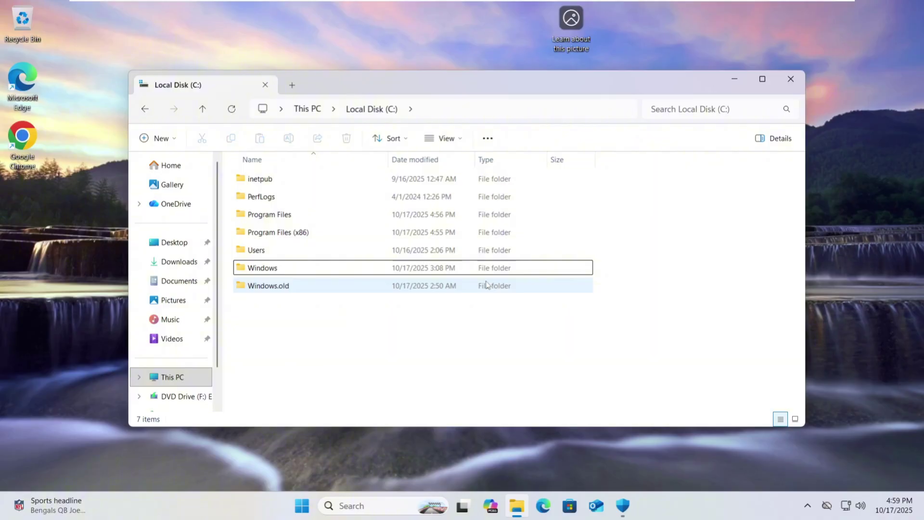
click(791, 80)
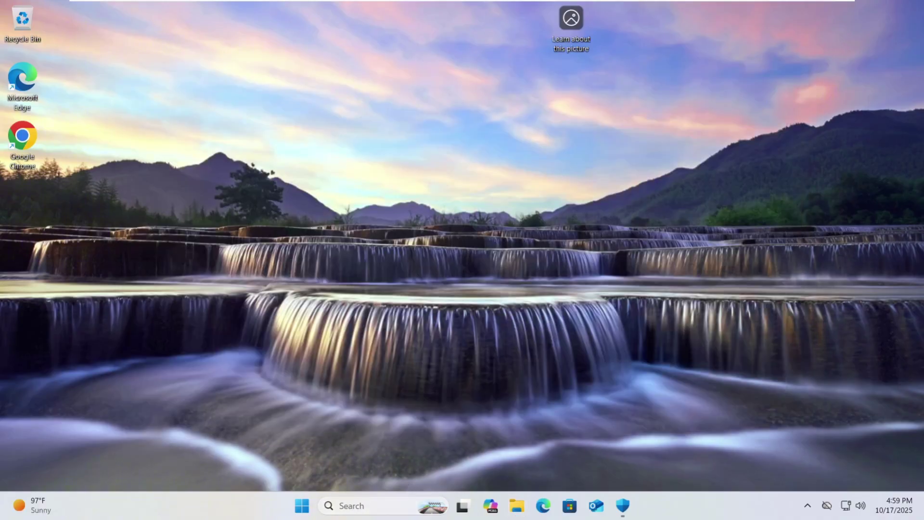
Search 'update' to reach Windows Update and start checking for updates.
key(super+s)
text(update)
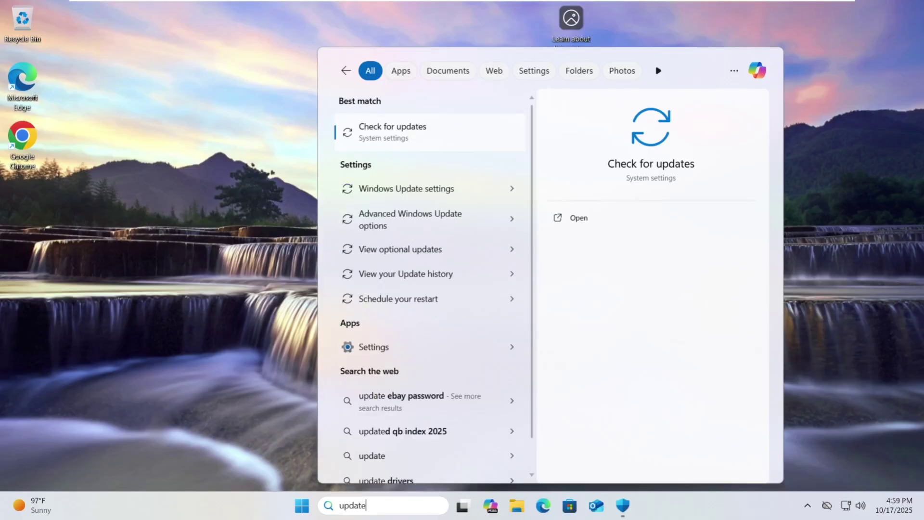
key(Return)
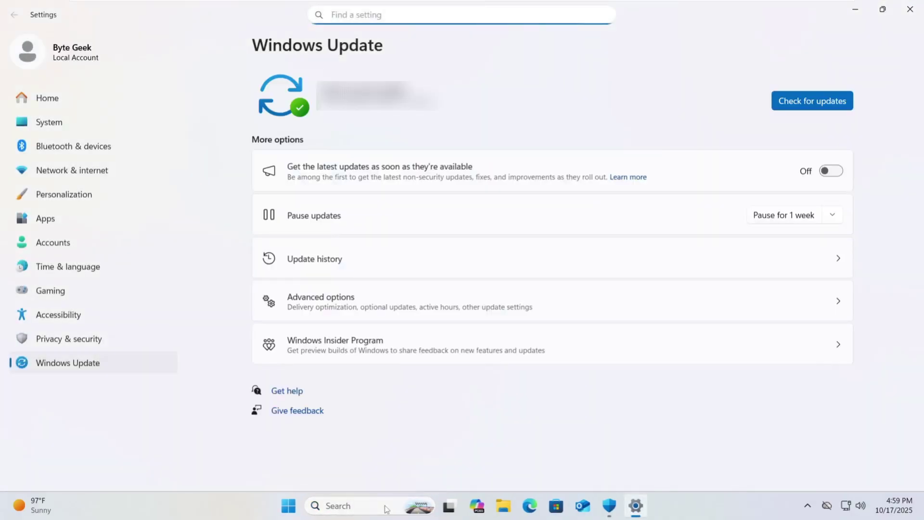
click(787, 105)
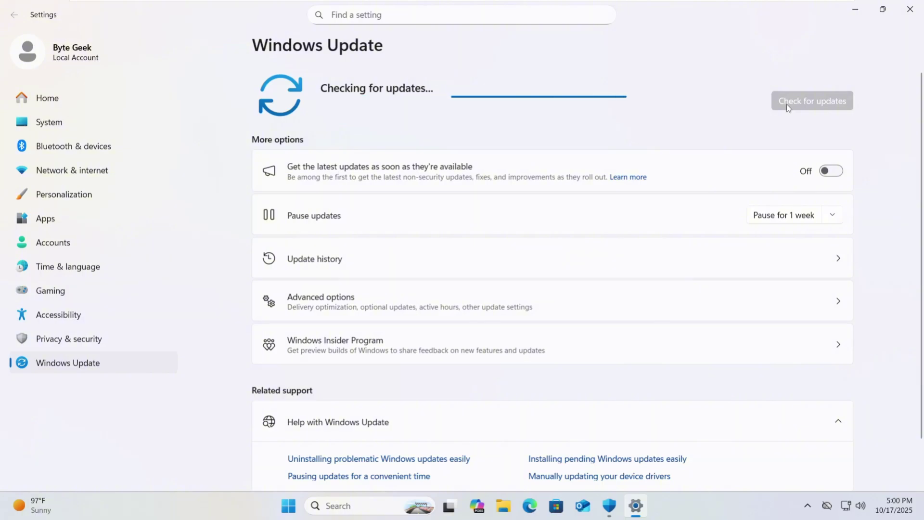